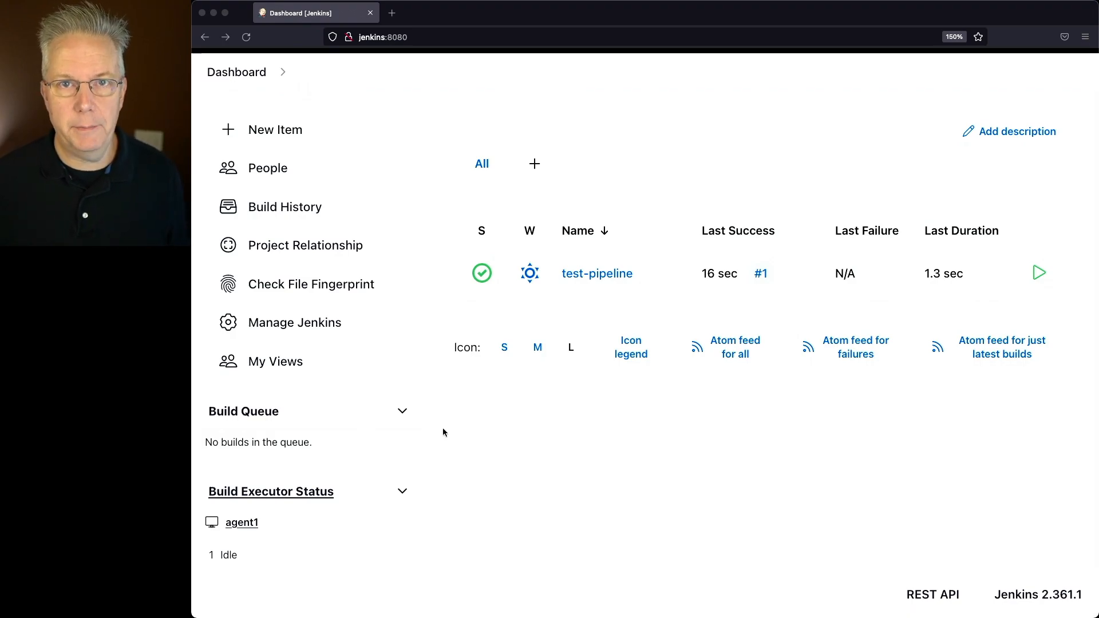
Filter the installed plugins by "times" to check for the Timestamper plugin
scroll(442, 432, up, 2)
click(324, 367)
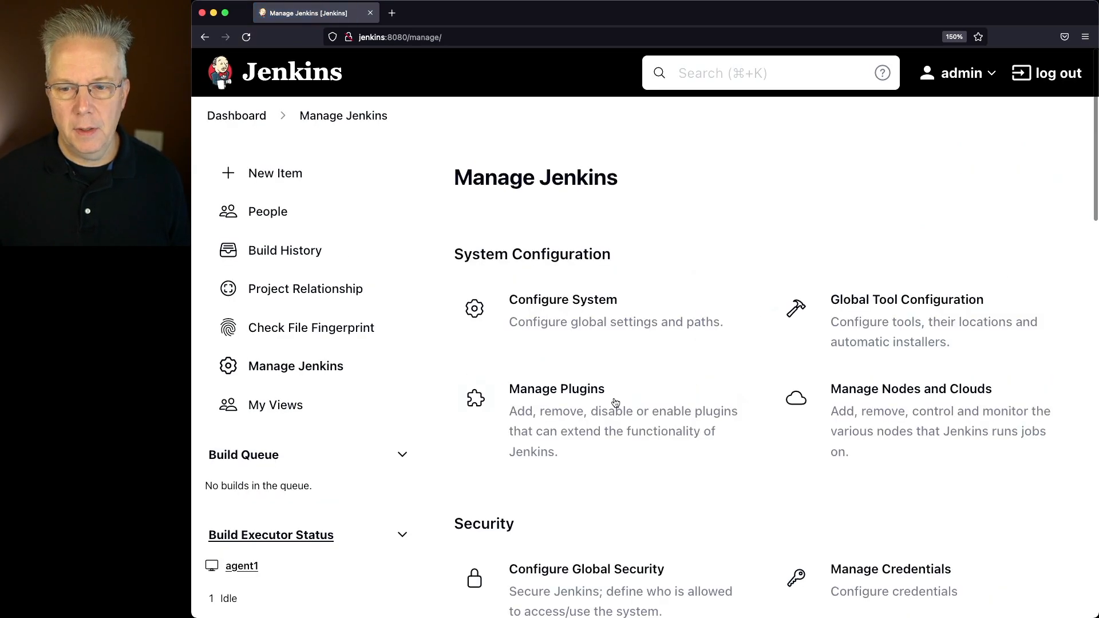
click(614, 401)
click(612, 241)
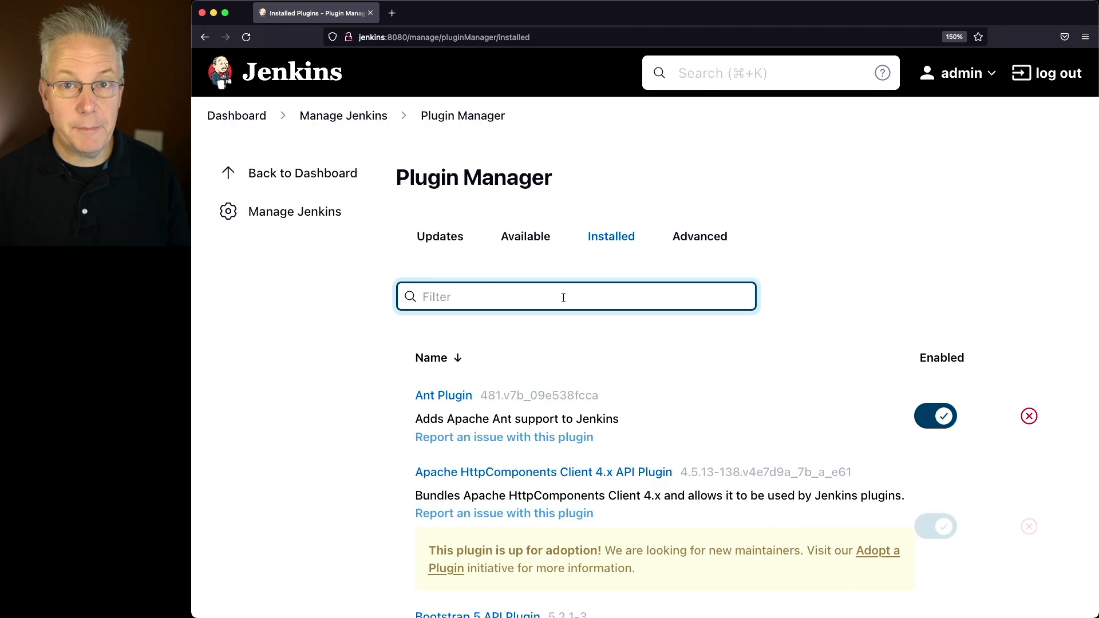
text(times)
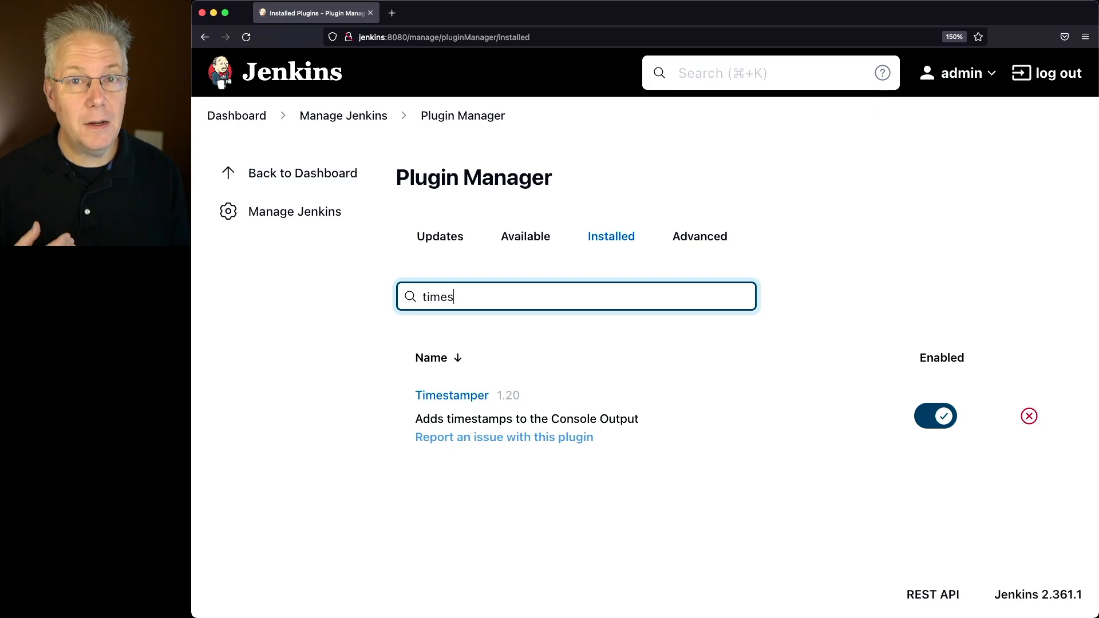
Enable Timestamper for all Pipeline builds in the global system configuration and save it
click(327, 118)
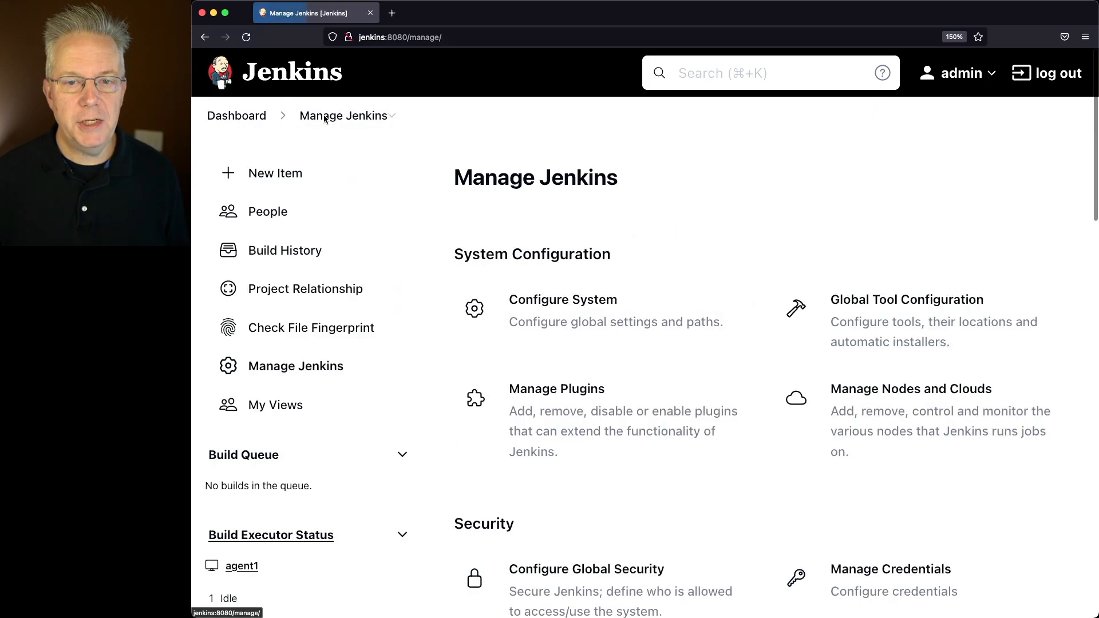
click(577, 325)
key(super+f)
text(timestam)
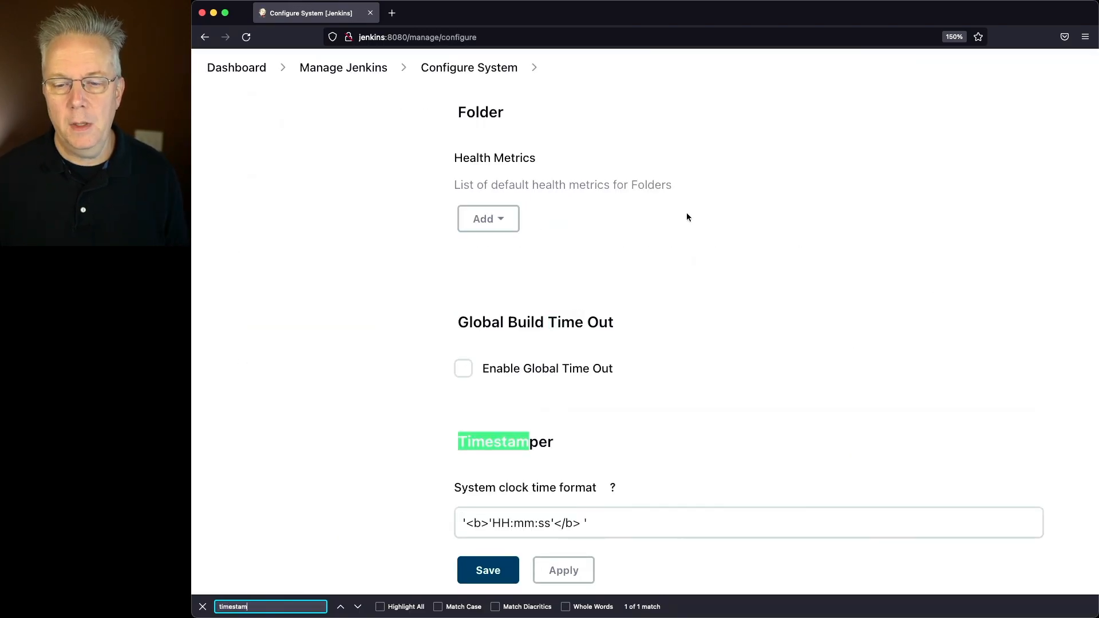
scroll(686, 212, down, 2)
scroll(620, 336, down, 4)
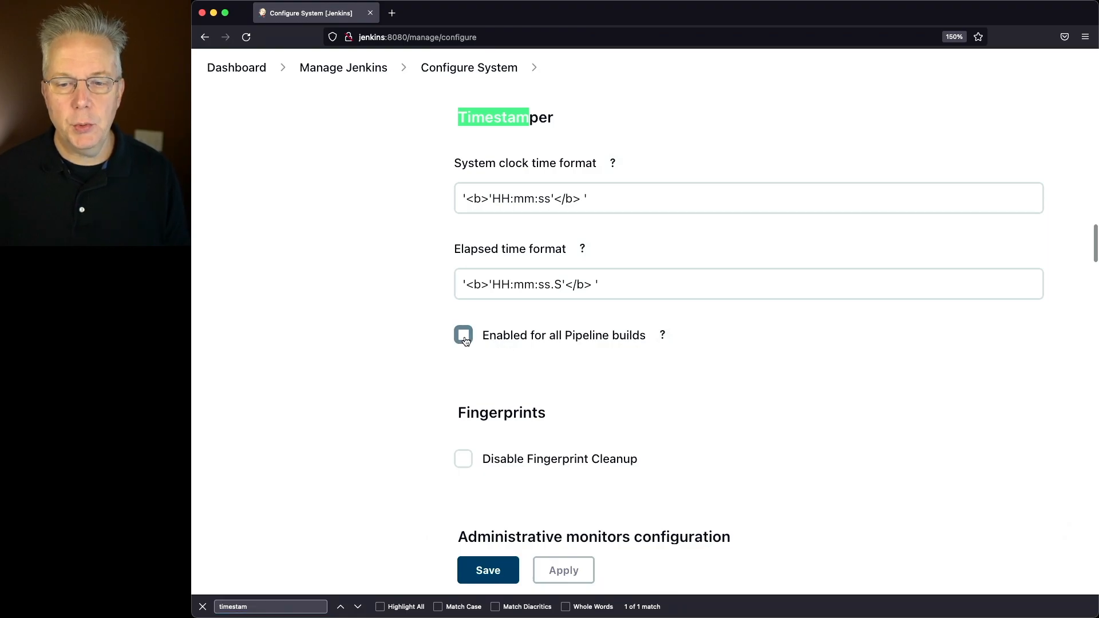
click(464, 338)
click(489, 572)
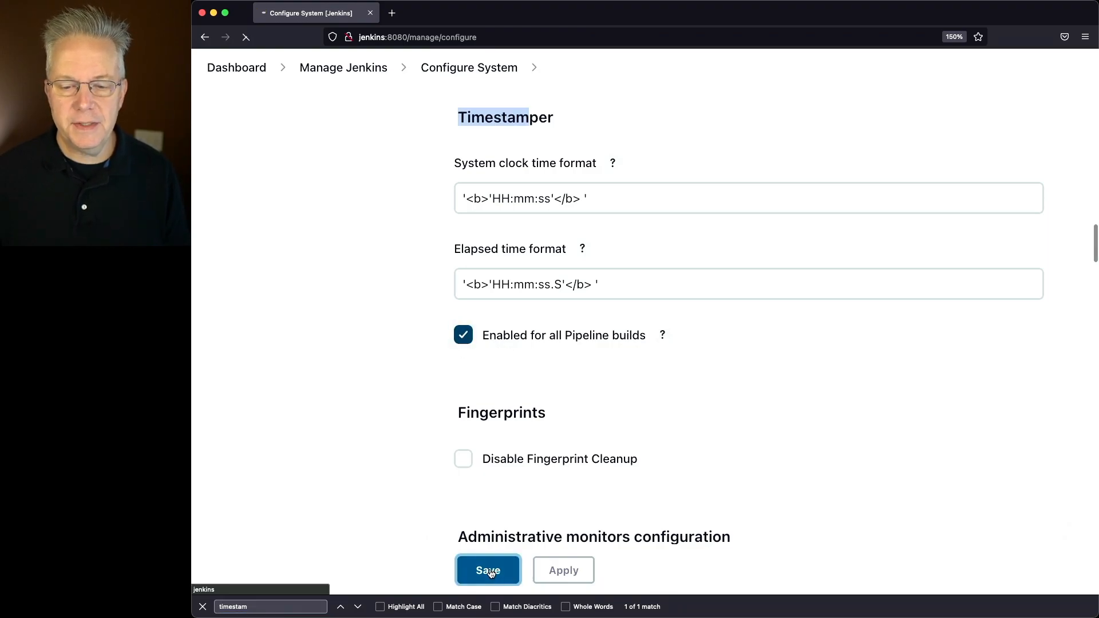
Run a build of test-pipeline and examine the console output of build #2
click(602, 318)
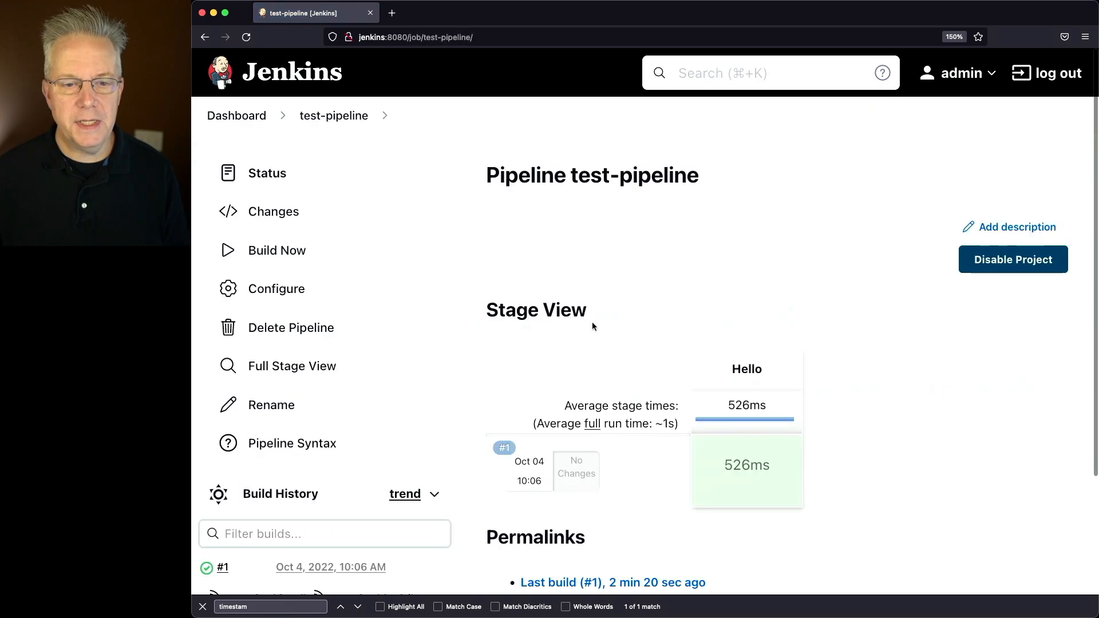
click(295, 252)
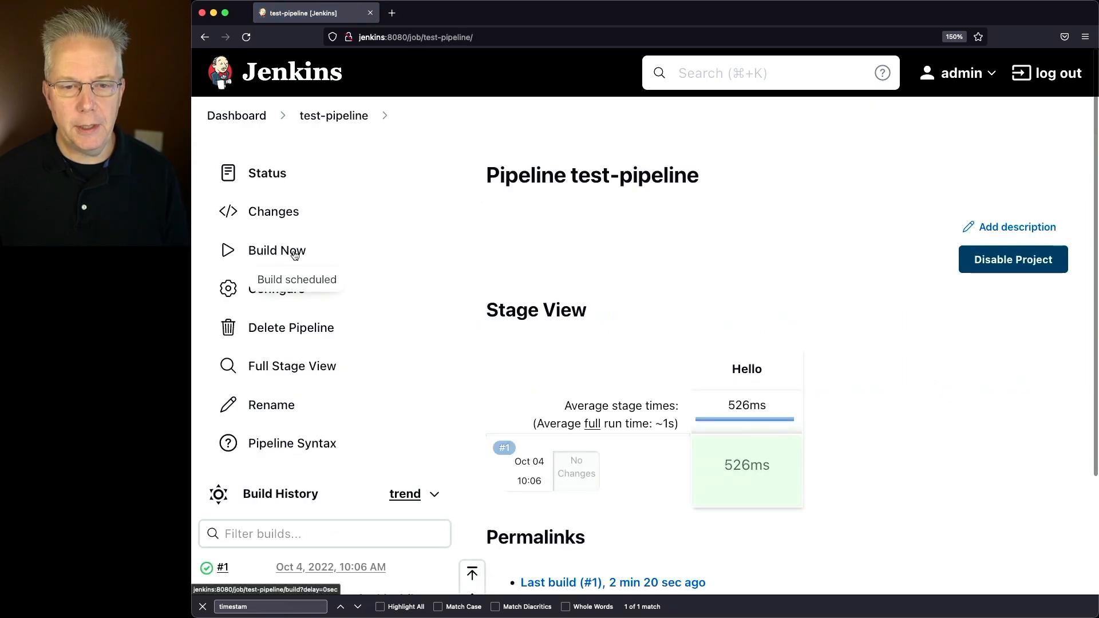
scroll(234, 470, down, 3)
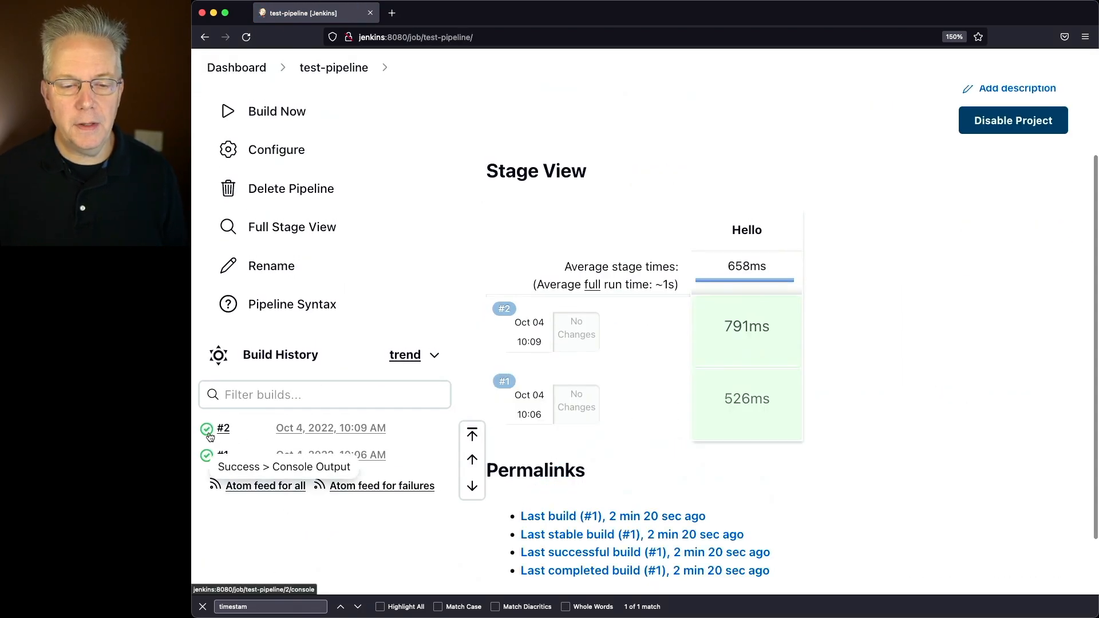
click(208, 431)
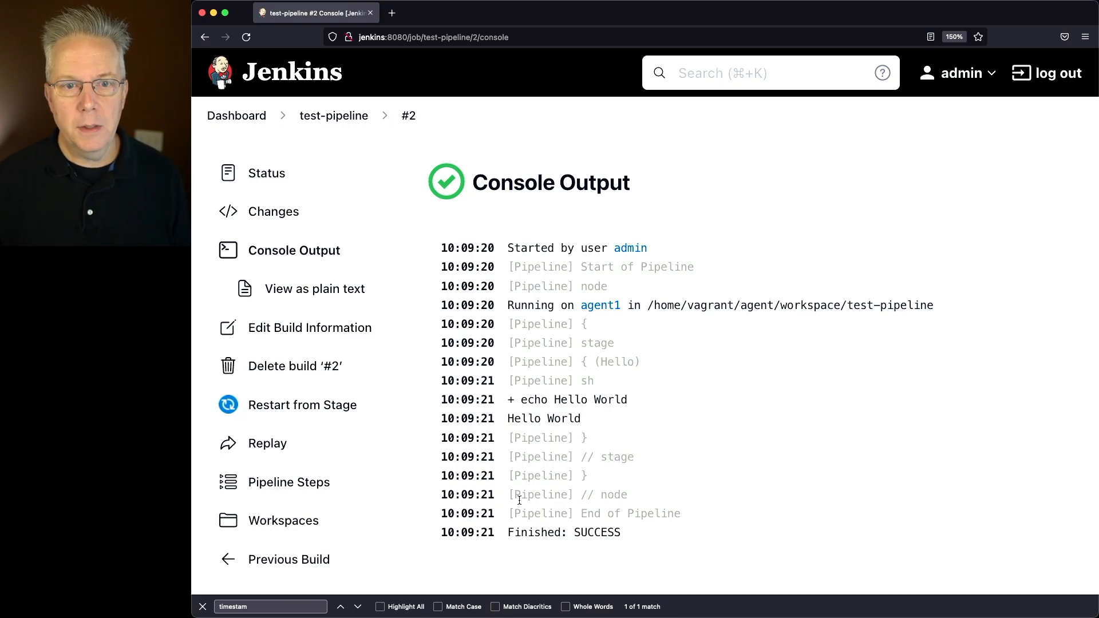
scroll(519, 500, down, 2)
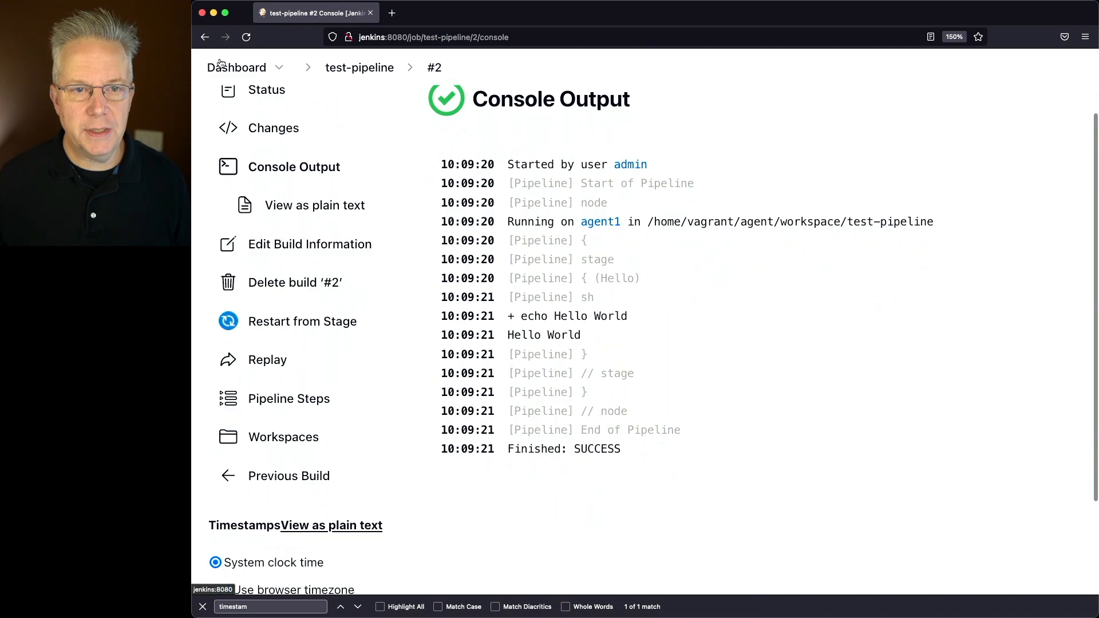
Clear Timestamper's "Enabled for all Pipeline builds" option in the global system configuration
click(231, 67)
click(307, 368)
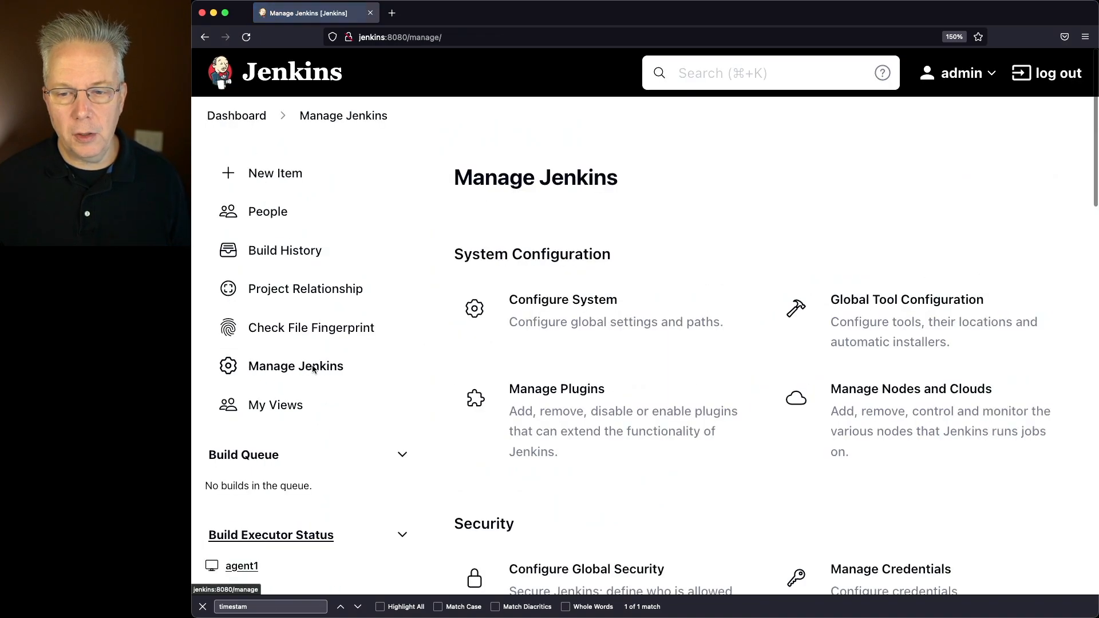
scroll(565, 389, down, 1)
click(566, 306)
key(super+f)
text(timsta)
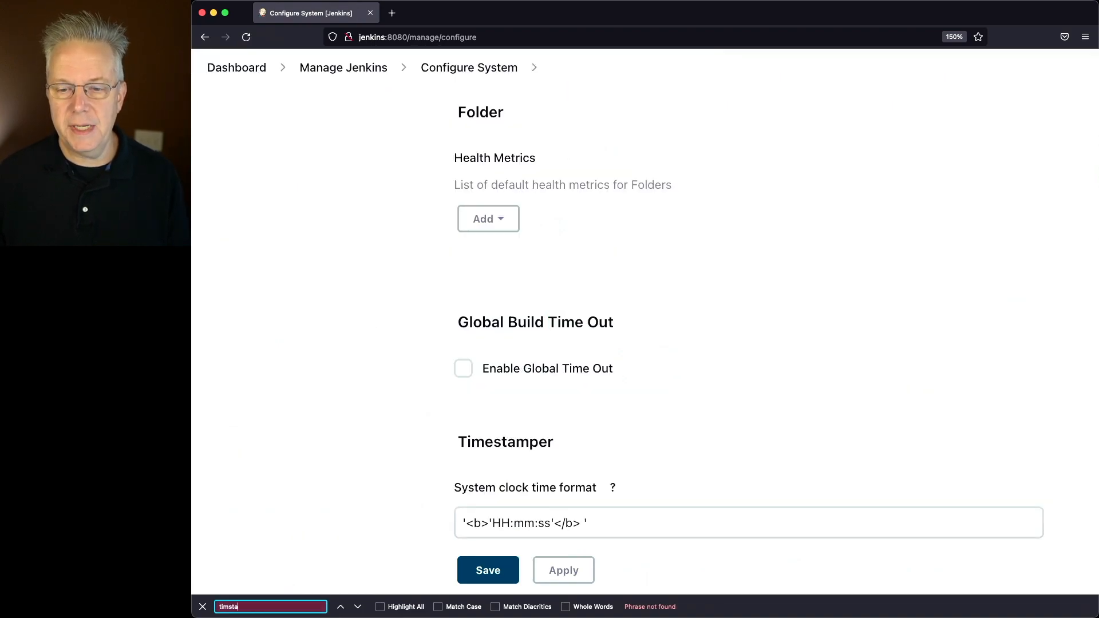
scroll(526, 346, down, 5)
click(463, 327)
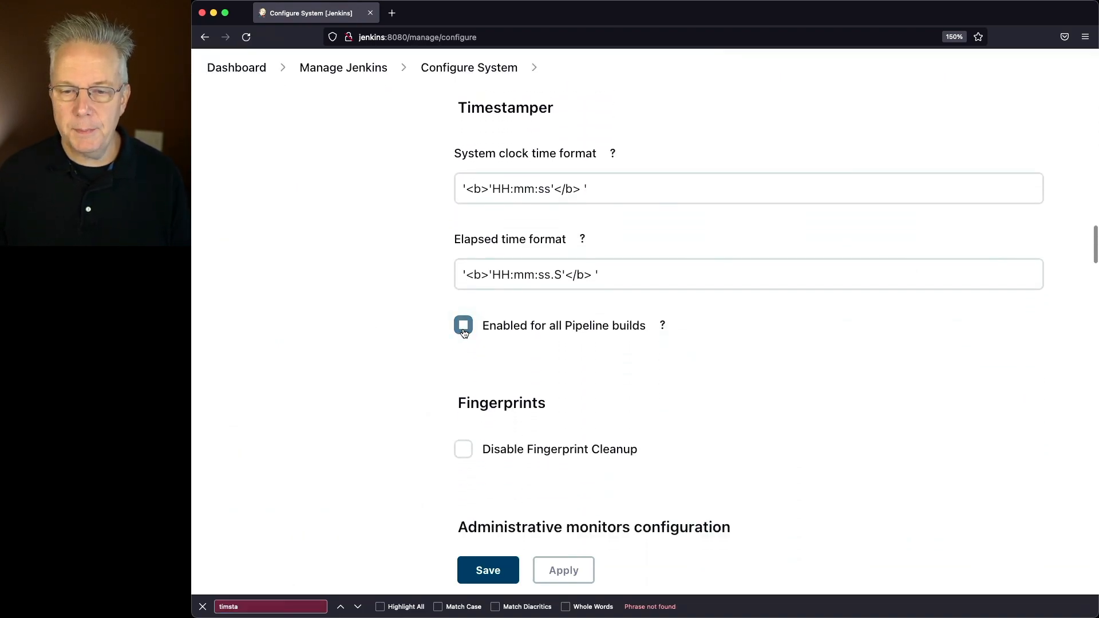
Show the help for "Enabled for all Pipeline builds", highlight timestamps() in it, and save the system configuration
click(663, 326)
scroll(758, 406, down, 2)
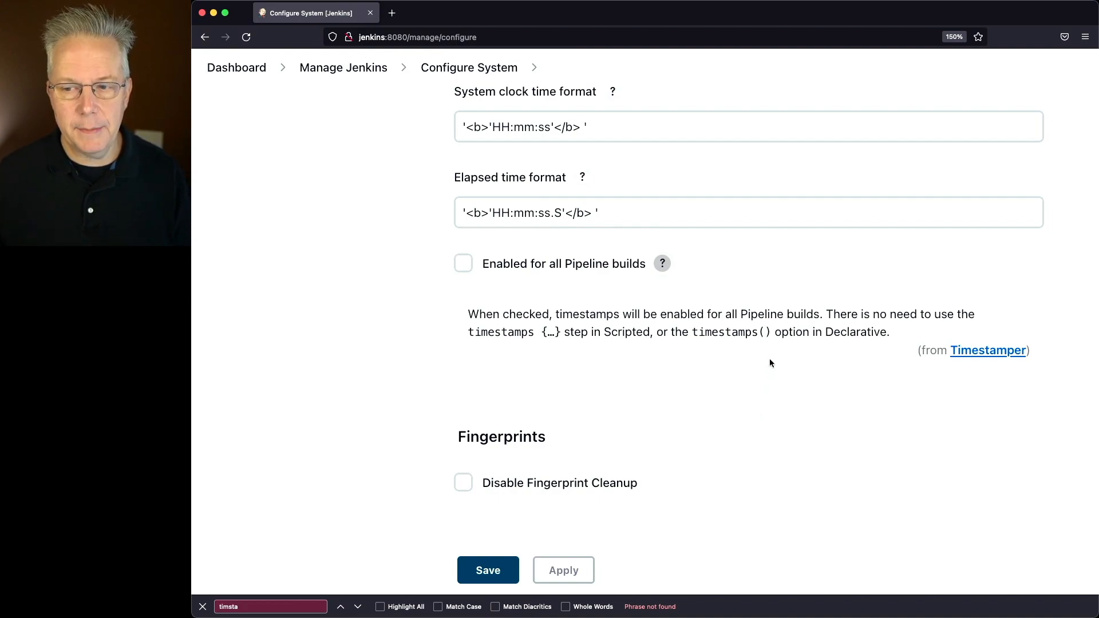
drag(772, 333, 694, 334)
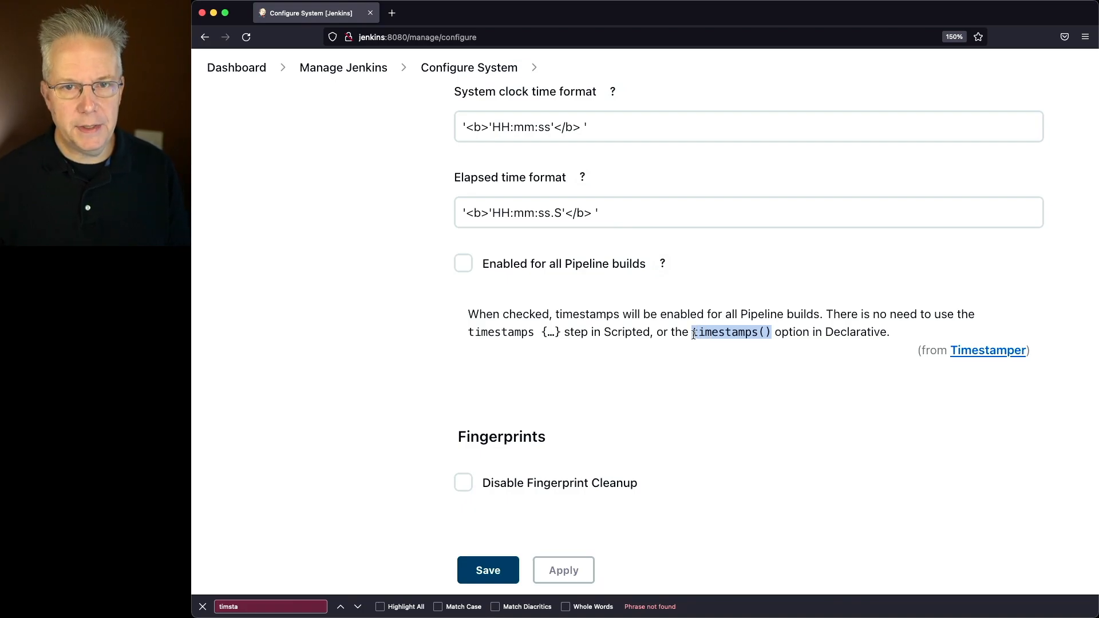
click(235, 67)
click(662, 345)
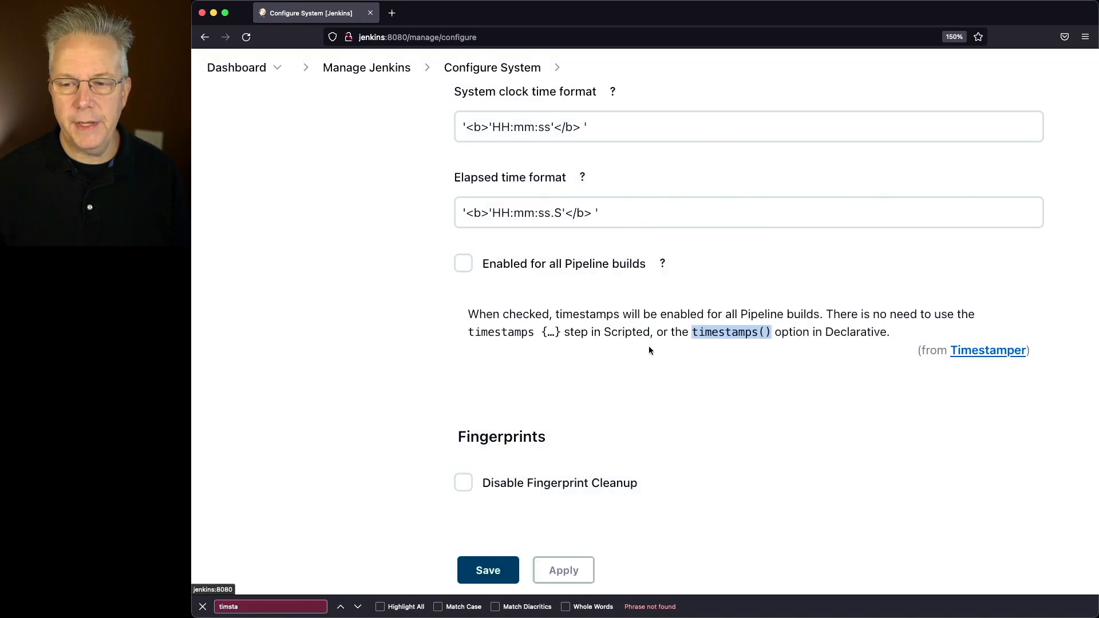
click(488, 576)
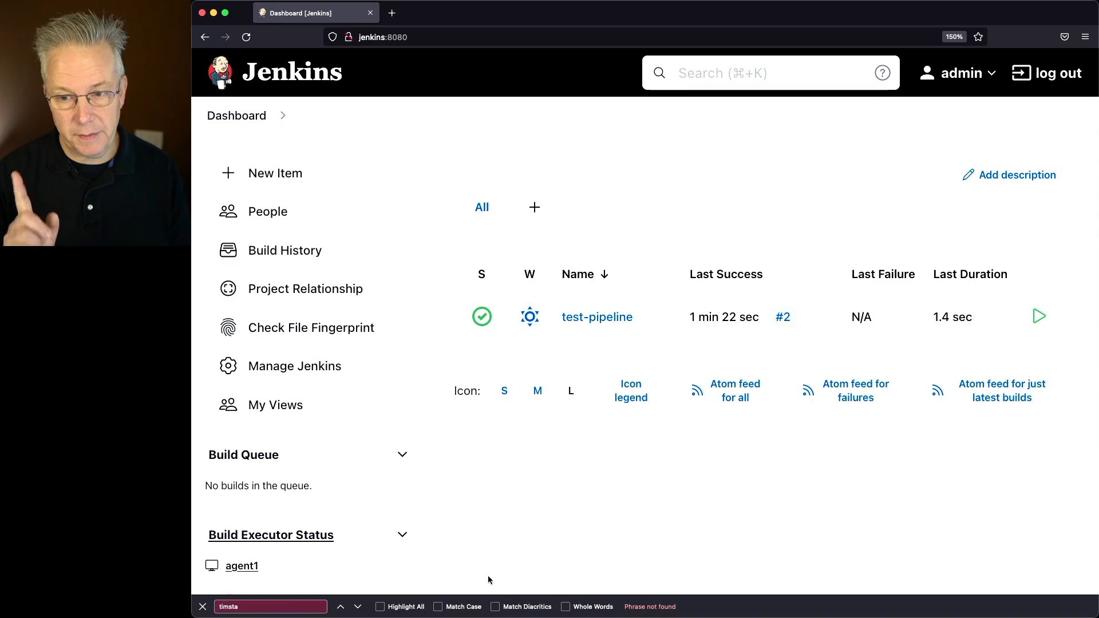
Open the pipeline script in test-pipeline's configuration and bring up the Pipeline Syntax helper to view its sample steps
click(590, 318)
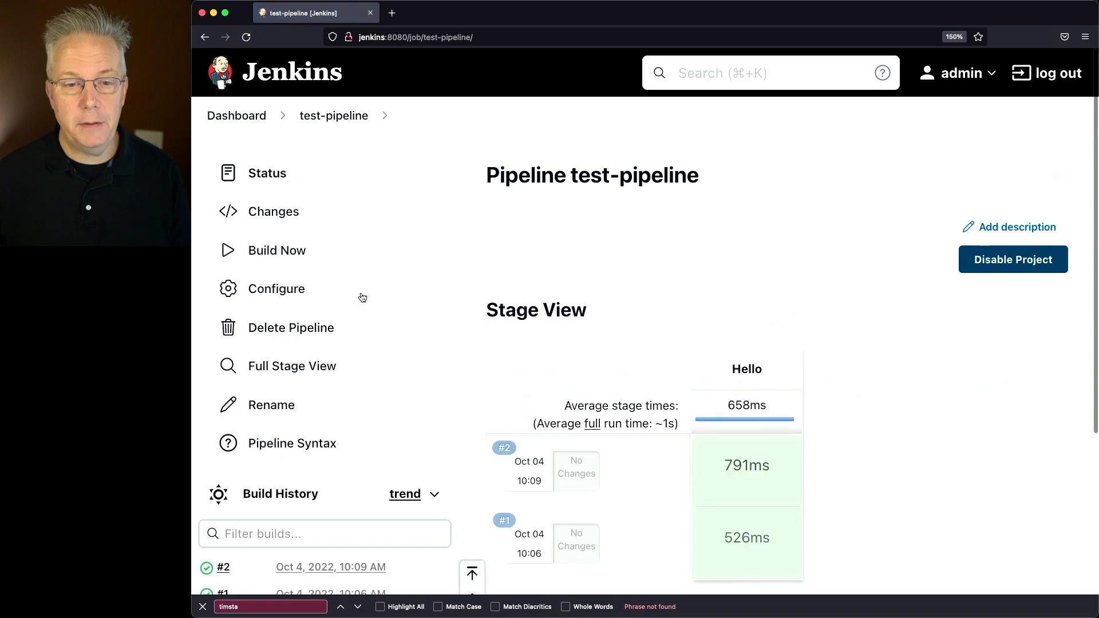
click(279, 287)
scroll(606, 353, down, 5)
scroll(605, 348, down, 6)
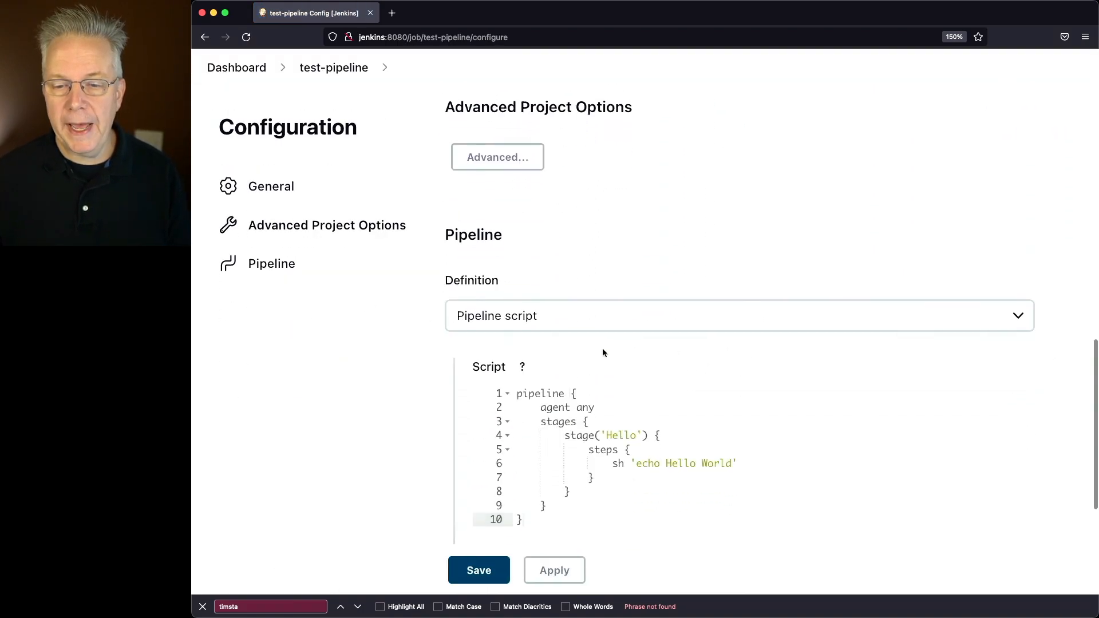
scroll(618, 362, down, 5)
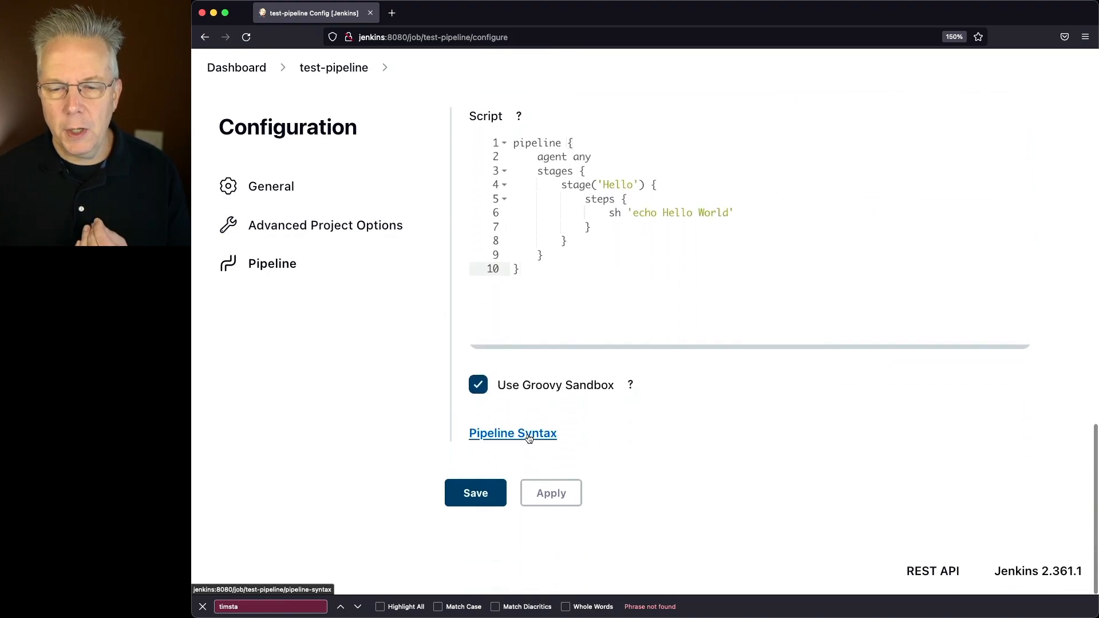
click(533, 435)
click(561, 420)
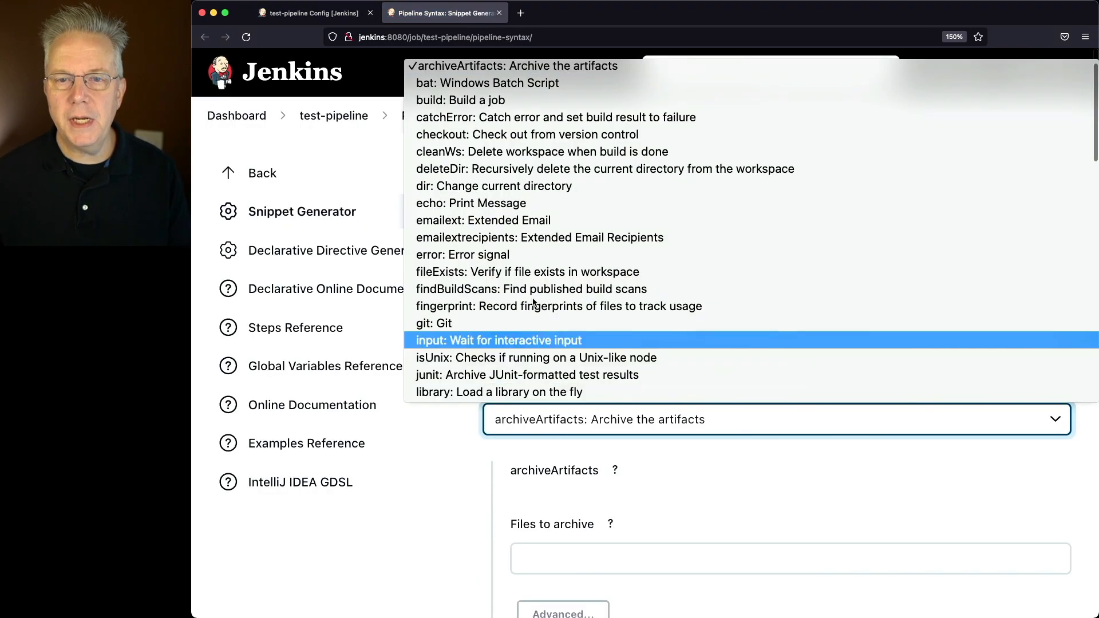
click(705, 173)
Generate an options directive containing Timestamps with the Declarative Directive Generator and copy the resulting code
click(297, 252)
click(550, 455)
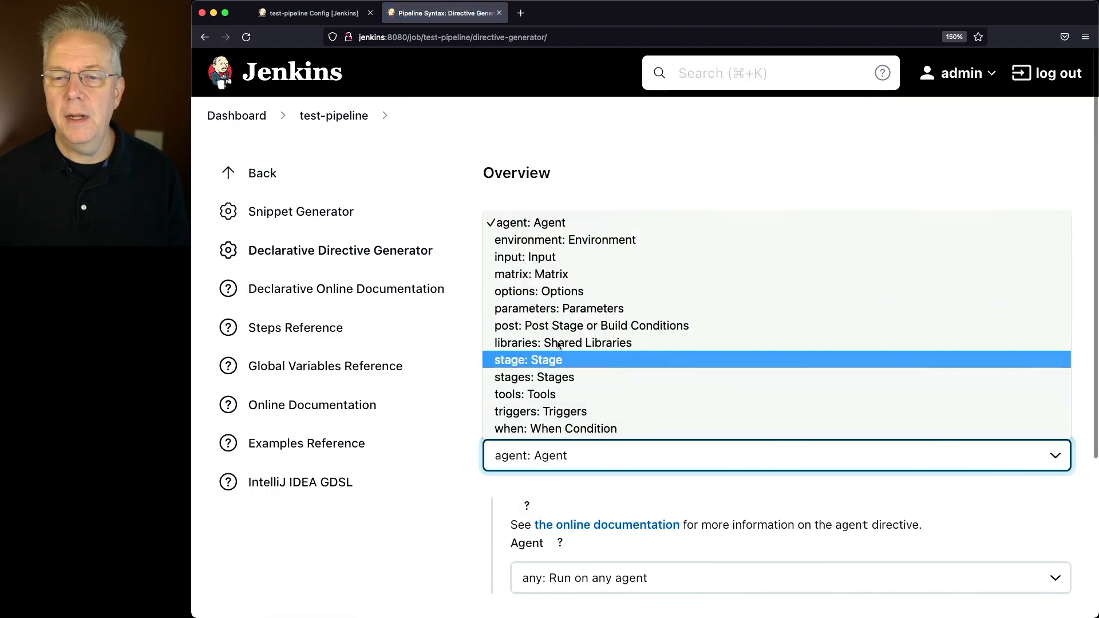
click(555, 292)
scroll(562, 380, down, 3)
click(561, 381)
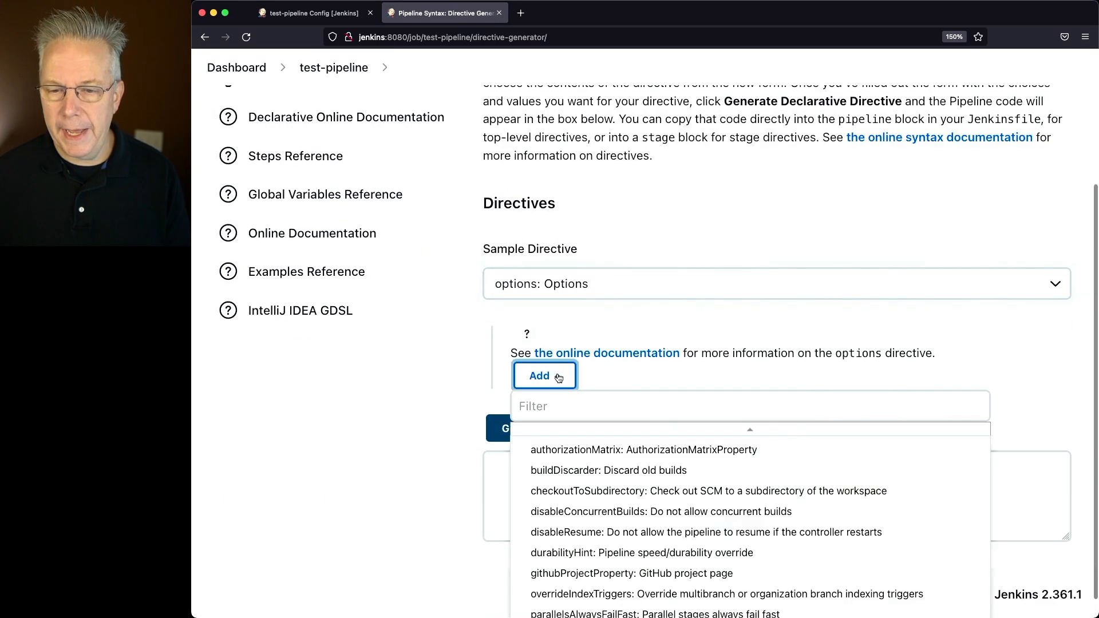
scroll(710, 481, down, 1)
scroll(710, 578, down, 5)
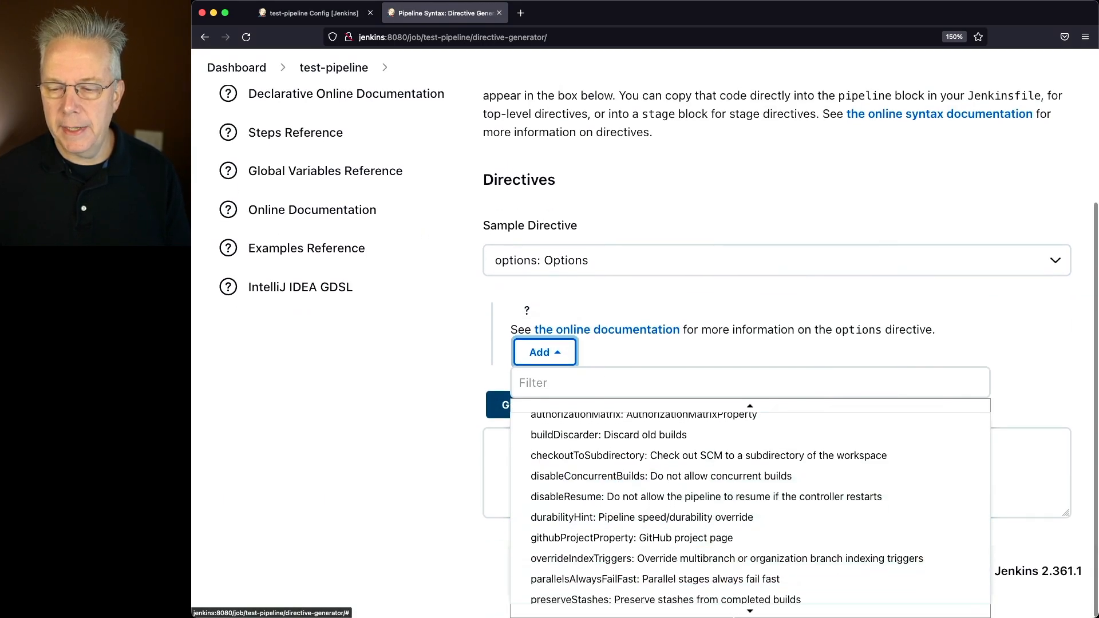
click(643, 574)
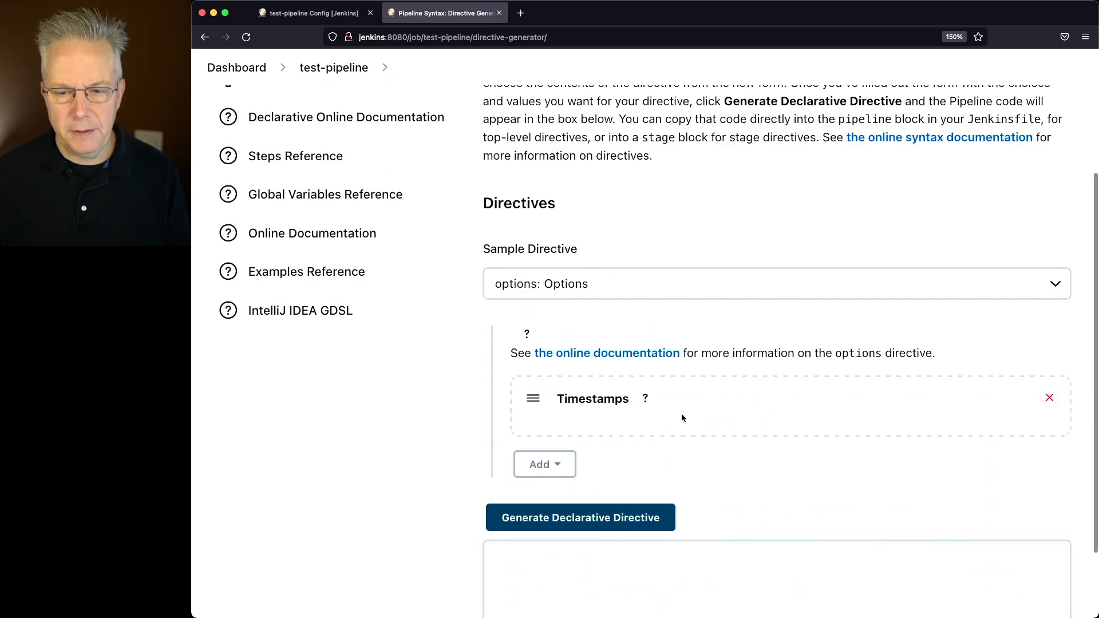
click(603, 520)
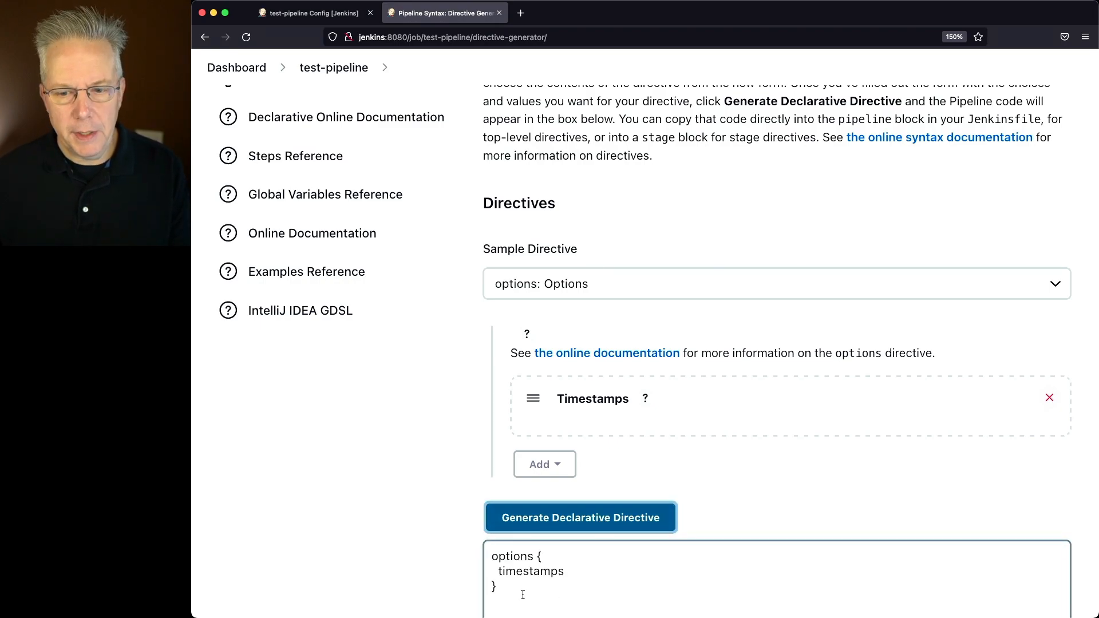
drag(523, 595, 477, 553)
key(super+c)
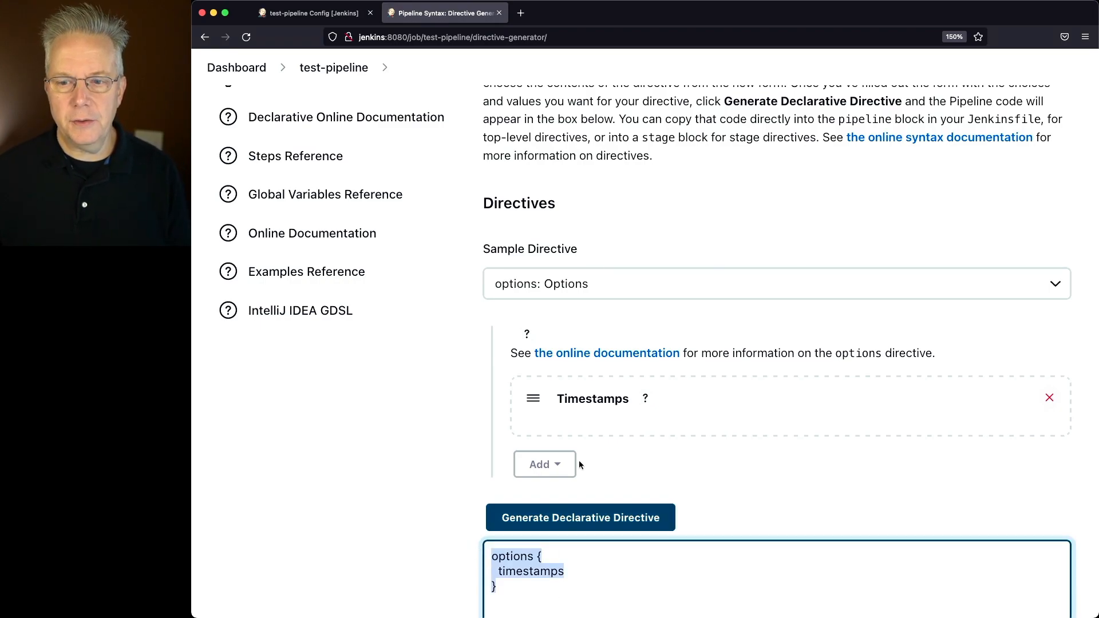
Insert the copied options block between agent any and stages in the test-pipeline script, complete it as timestamps(), and save
click(329, 18)
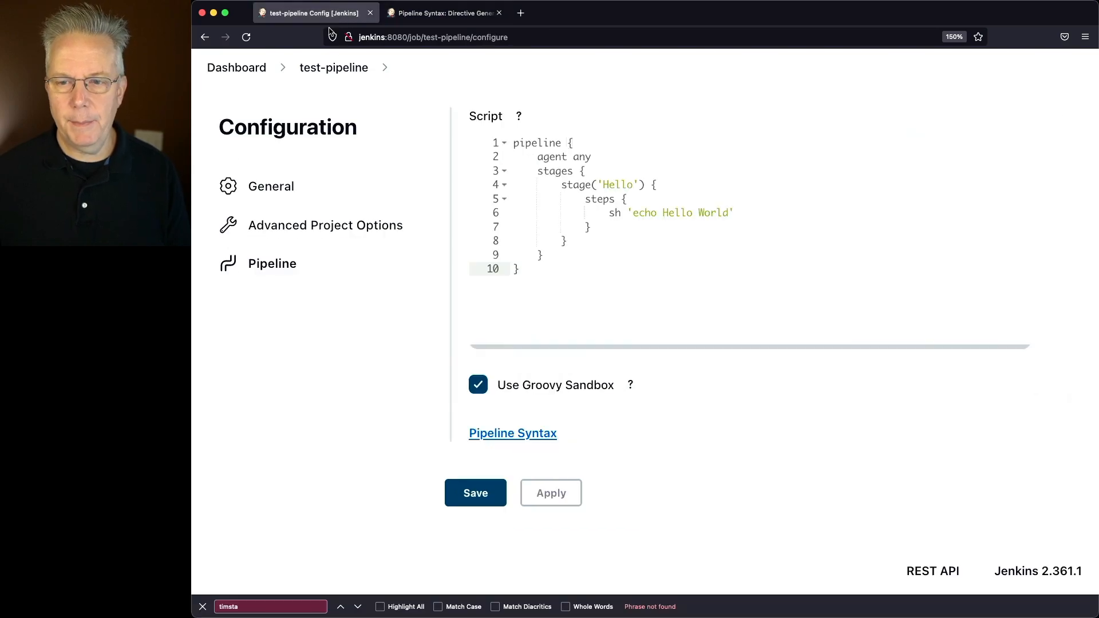
click(608, 159)
key(Home)
key(Home)
key(Down)
key(Return)
key(Up)
key(super+v)
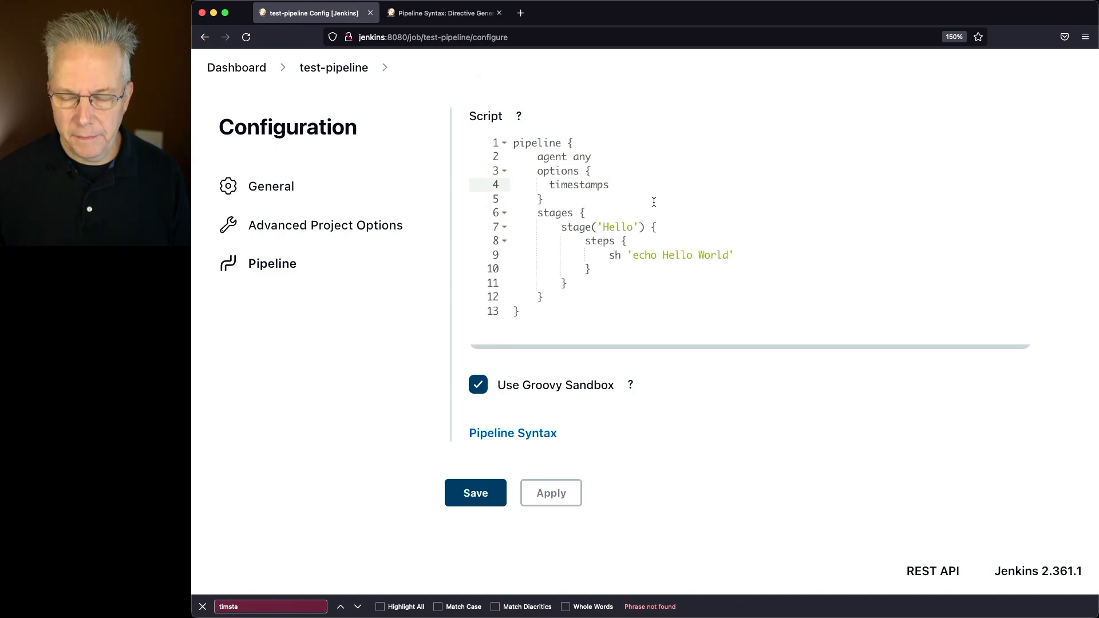
text(())
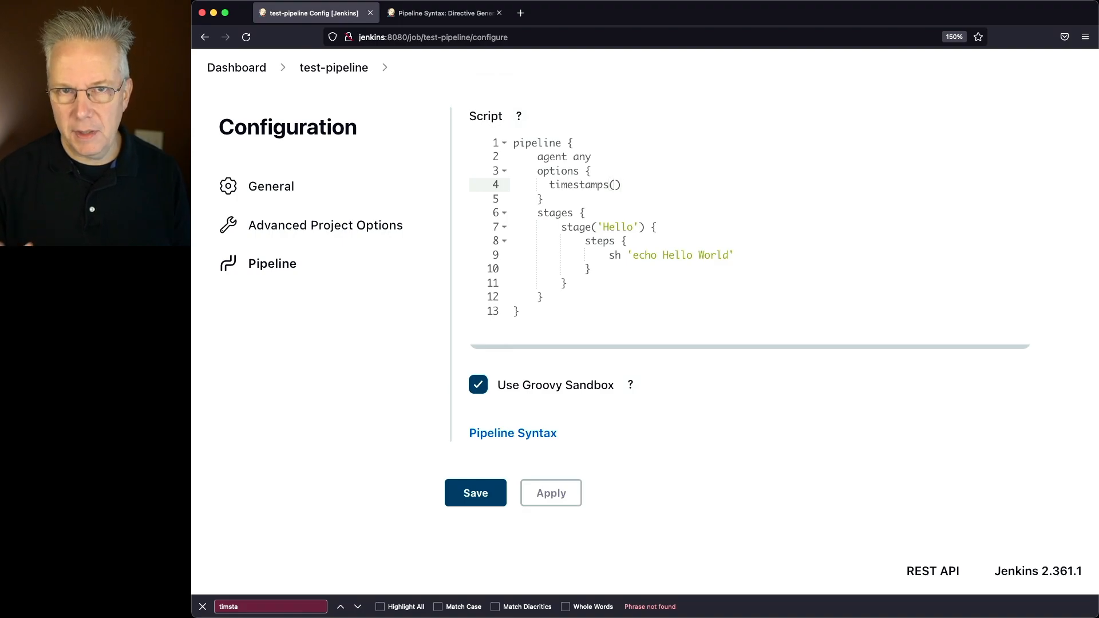
click(483, 492)
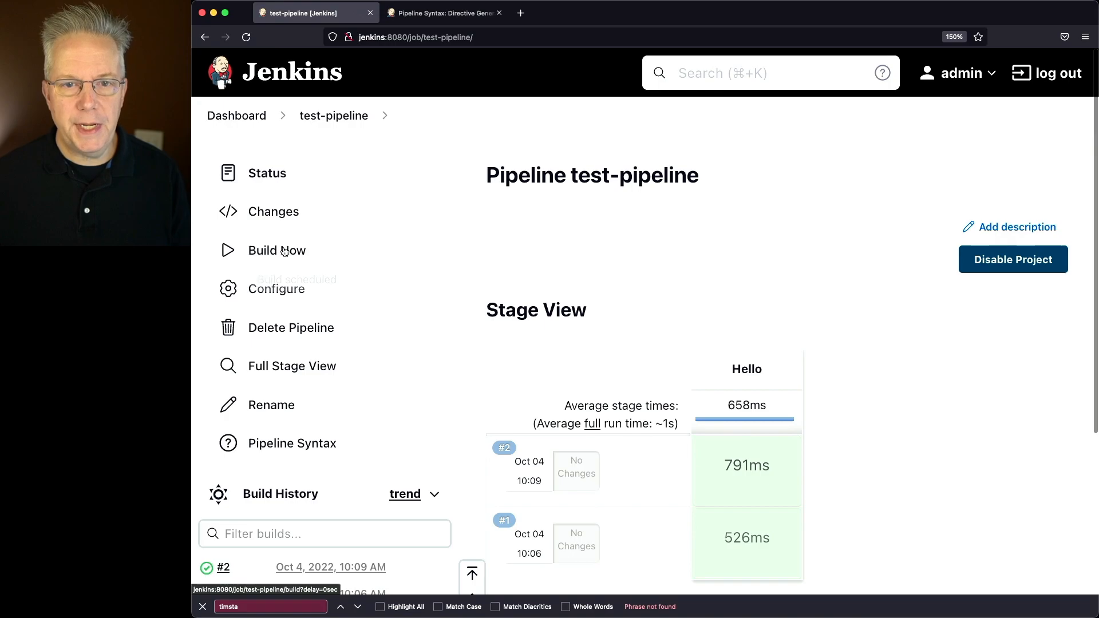
Run another build of test-pipeline with the saved script and examine the new build's console output
click(290, 250)
scroll(373, 351, down, 3)
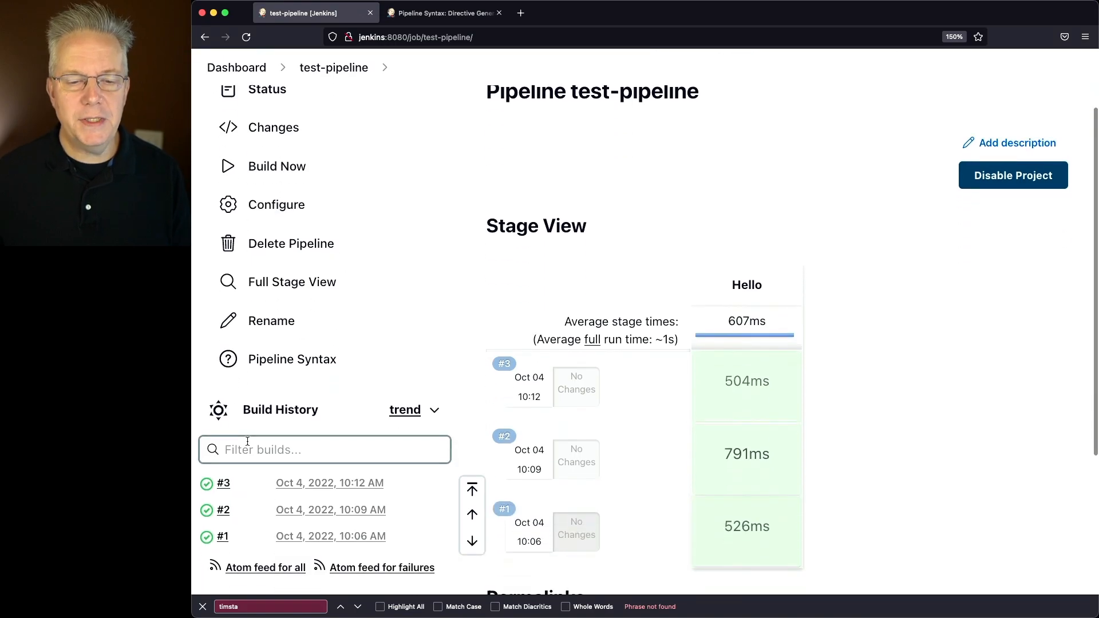
click(207, 484)
scroll(751, 431, down, 2)
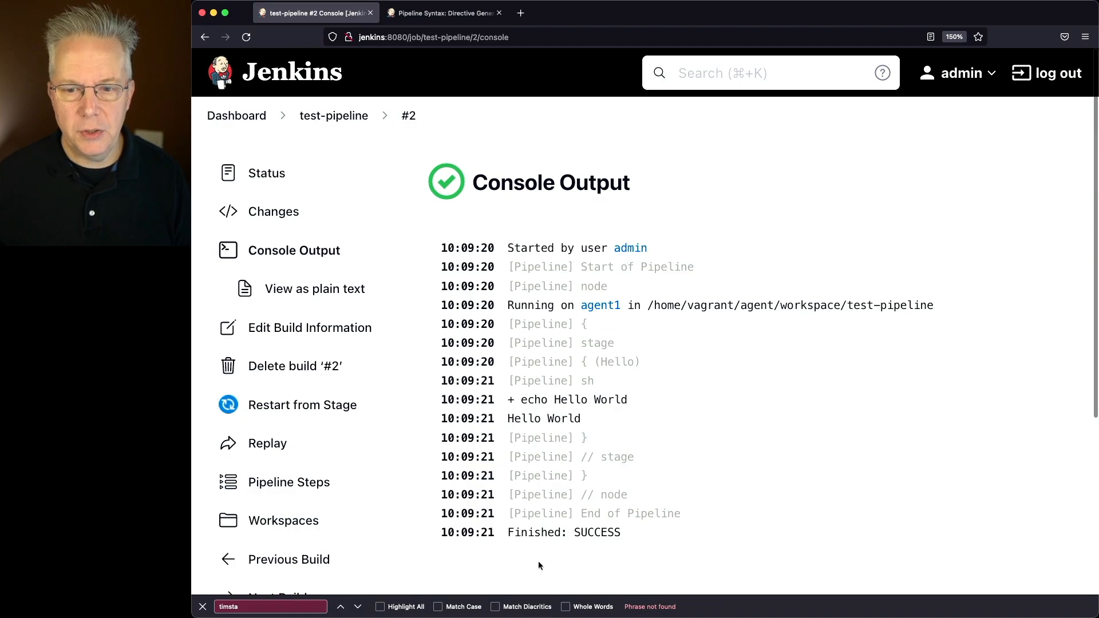
Return from build #2 to the test-pipeline page and open the console output of build #3
click(338, 117)
scroll(275, 476, down, 2)
click(224, 501)
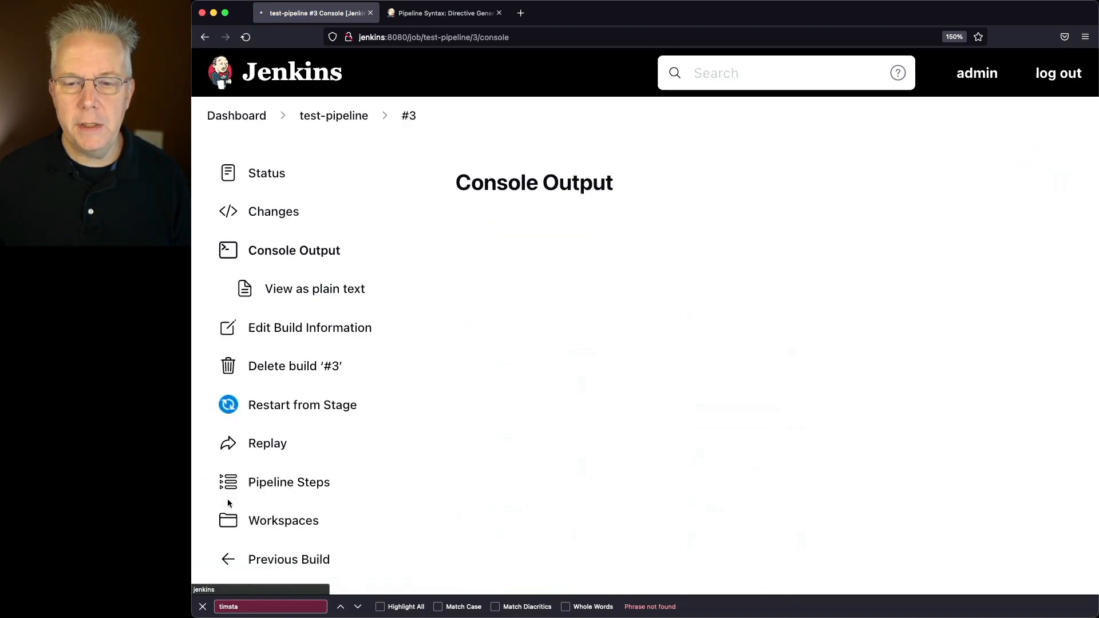